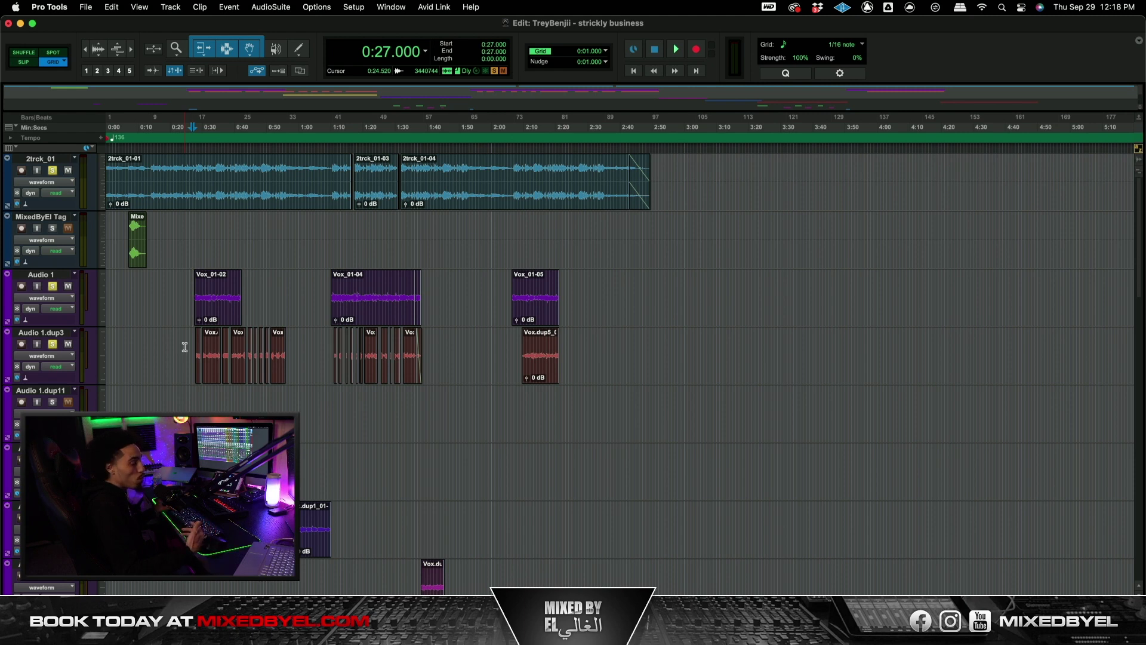
Start playback of the strickly business session with the Spacebar
{"action": "key", "text": "space"}
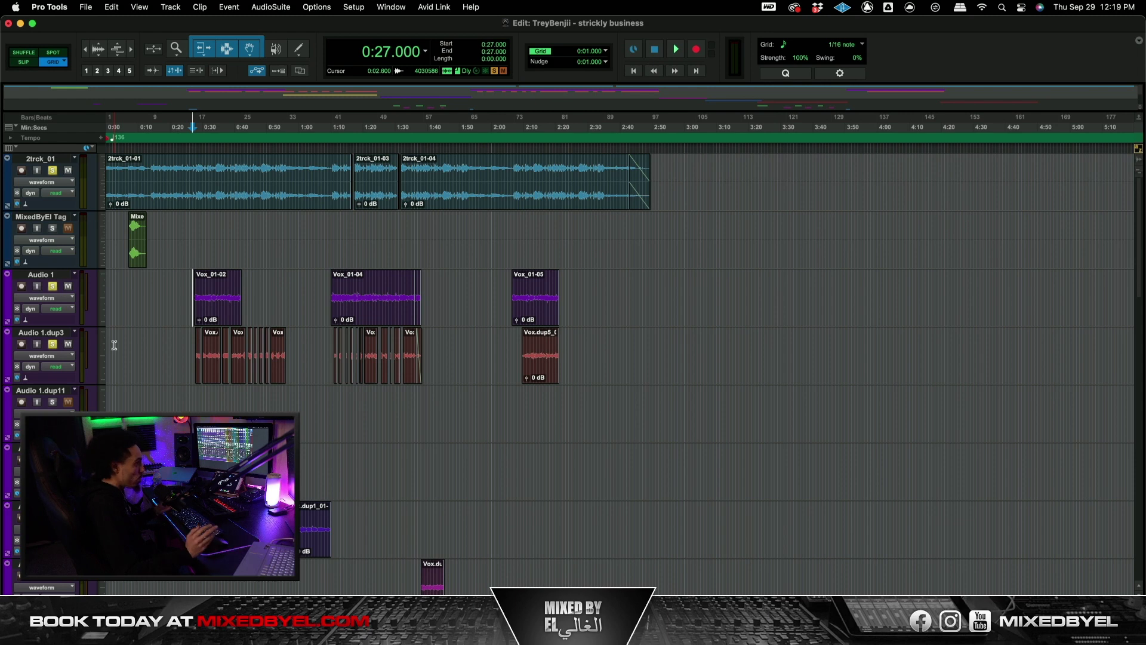
Nudge the NLS Buss trim on 2trck_01, then step through Auto-Key to FilterFreak
{"action": "key", "text": "ctrl+alt+super+w"}
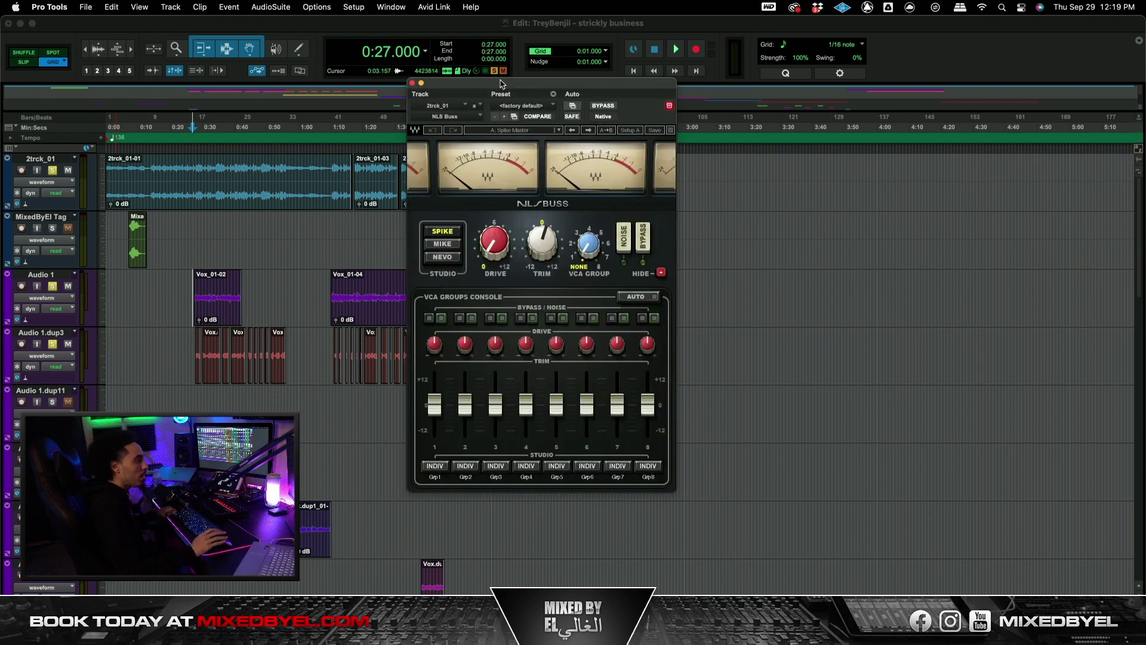
{"action": "left_click_drag", "start_coordinate": [548, 251], "coordinate": [547, 247]}
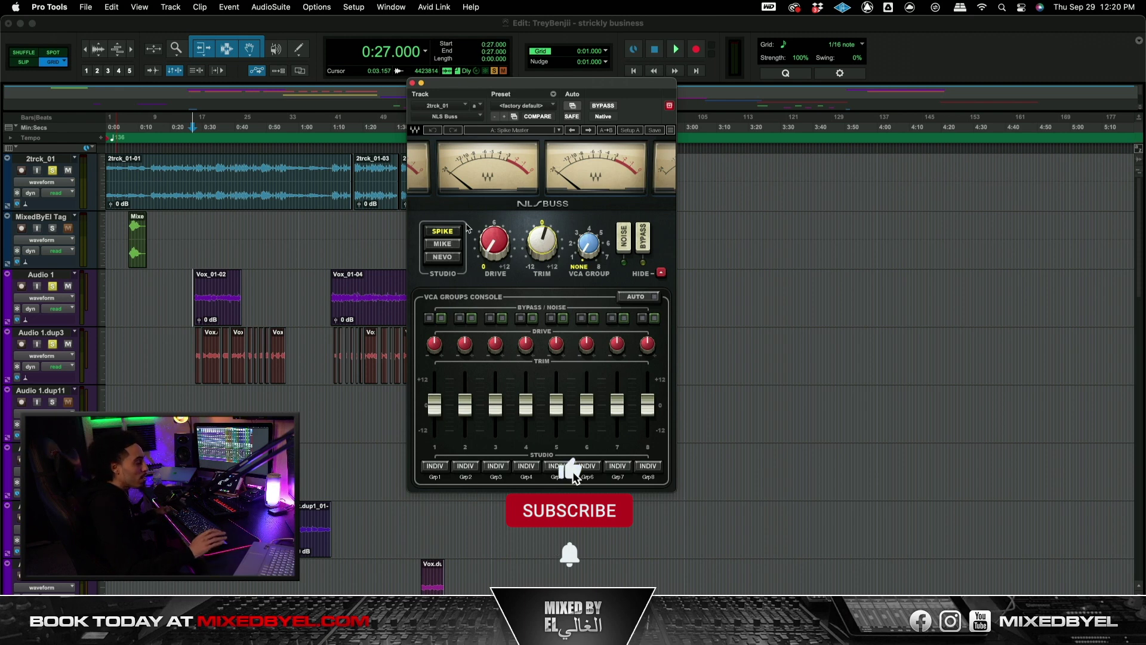
{"action": "left_click", "coordinate": [476, 105]}
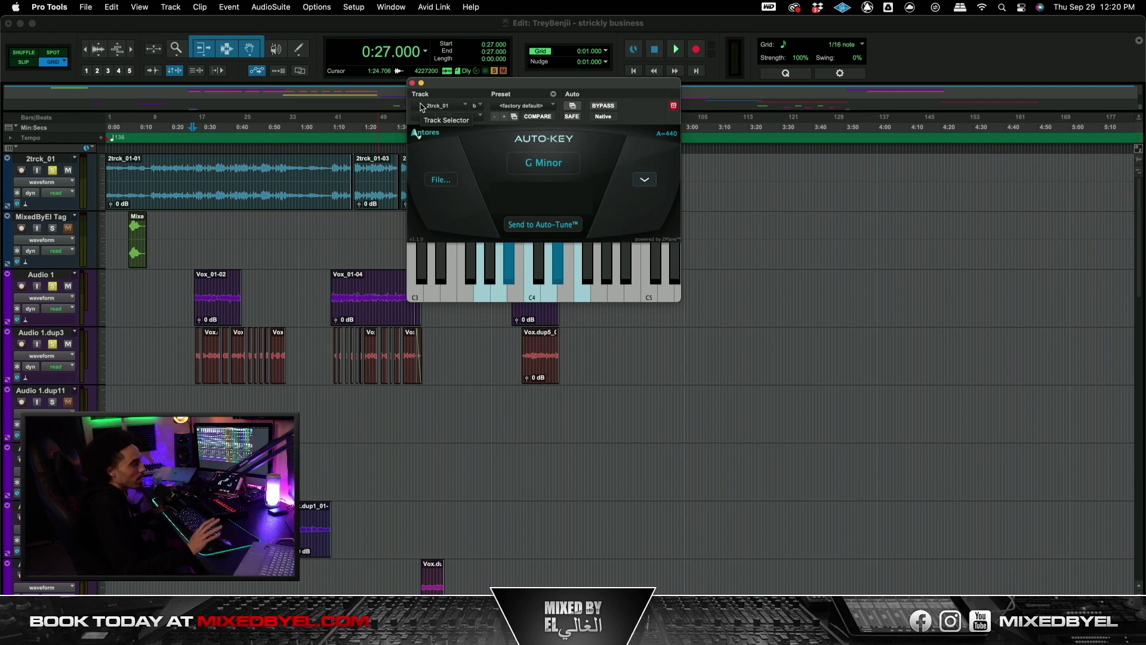
{"action": "left_click", "coordinate": [476, 105]}
{"action": "left_click_drag", "start_coordinate": [539, 87], "coordinate": [487, 100]}
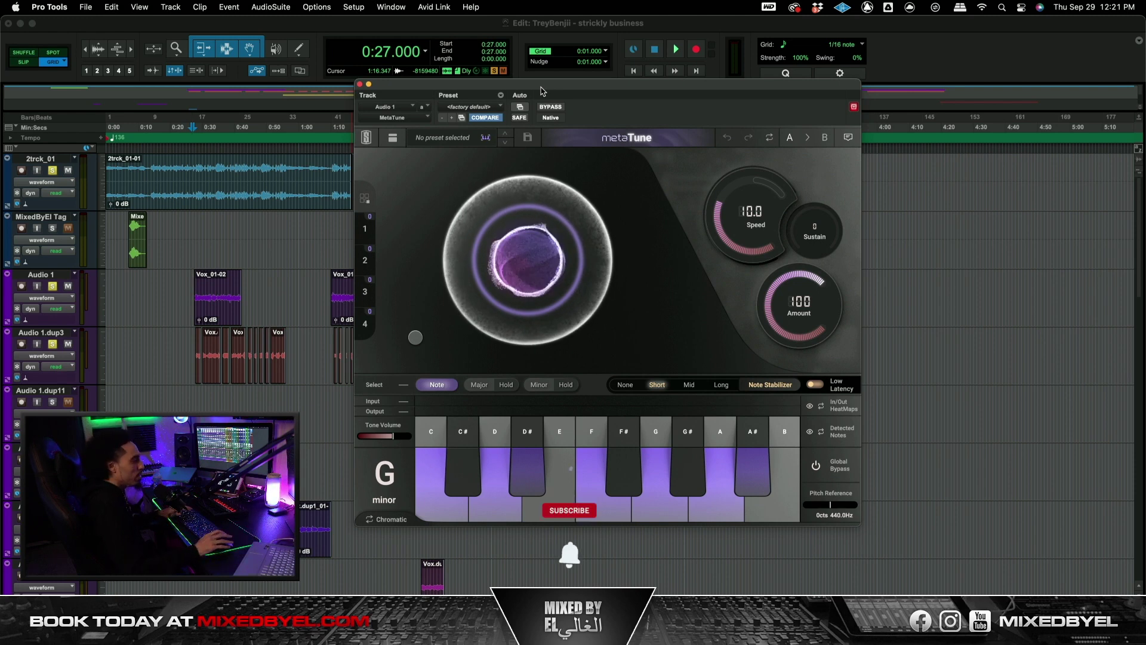
Review metaTune's G minor key and speed, then play and stop the vocal at 0:27
{"action": "mouse_move", "coordinate": [594, 233]}
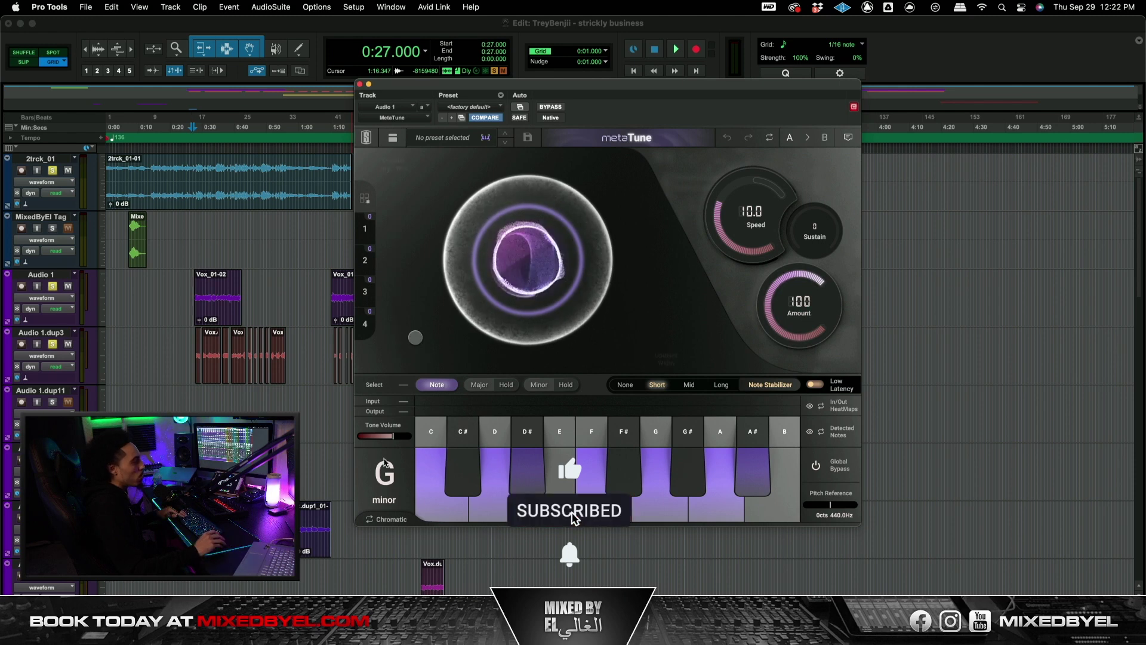
{"action": "mouse_move", "coordinate": [375, 488]}
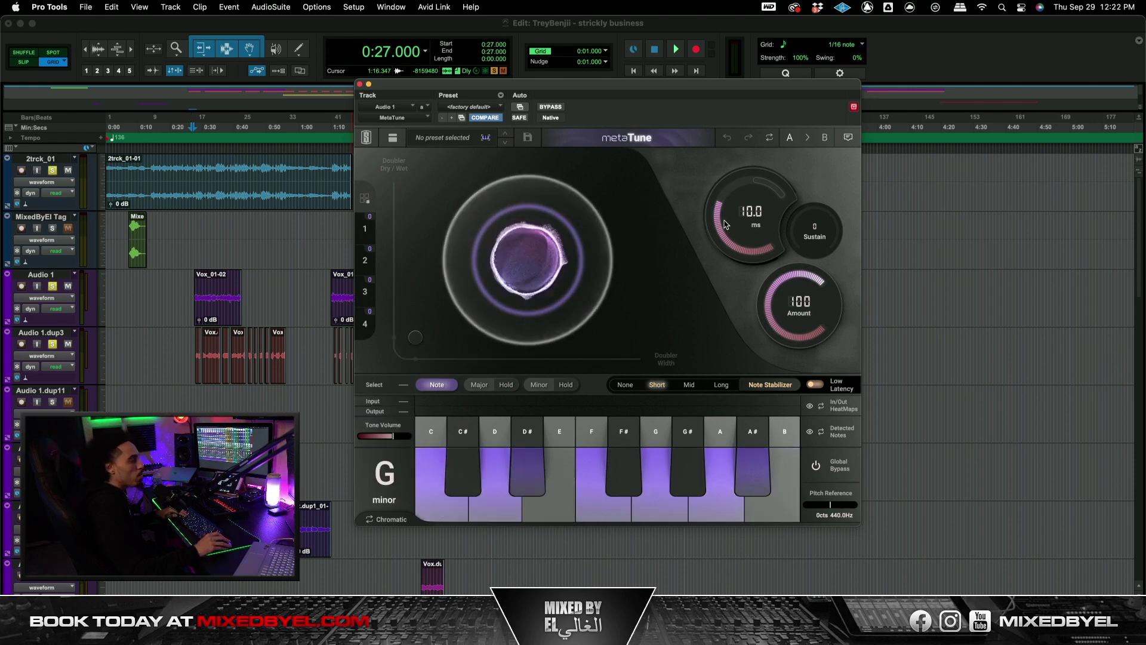
{"action": "mouse_move", "coordinate": [731, 218]}
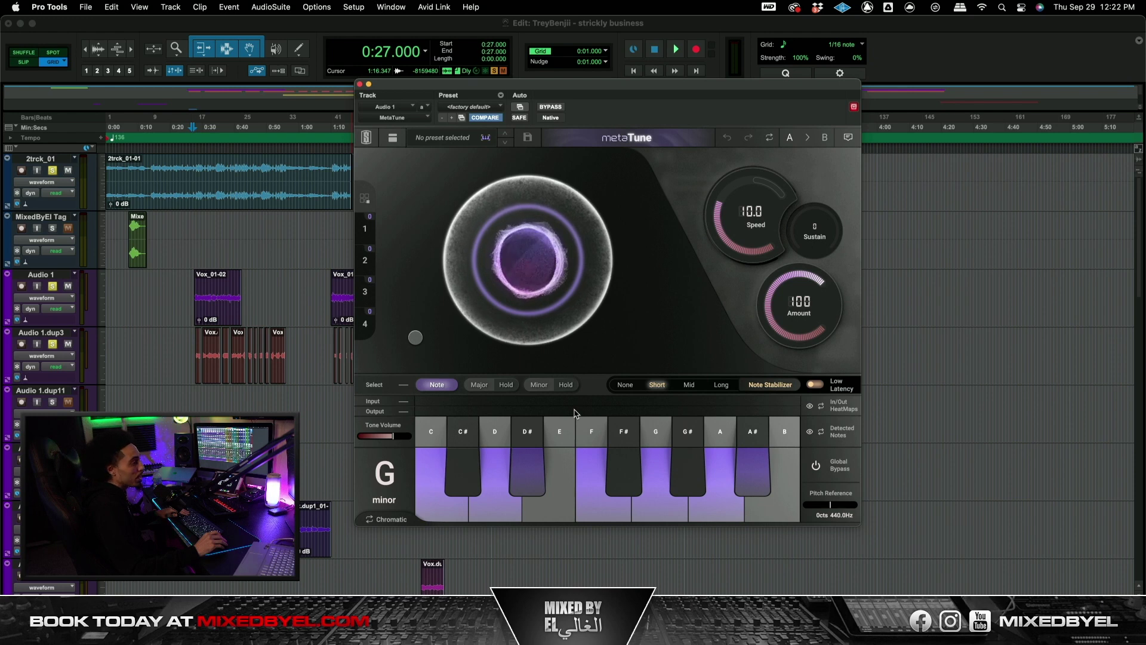
{"action": "mouse_move", "coordinate": [381, 187]}
{"action": "key", "text": "space"}
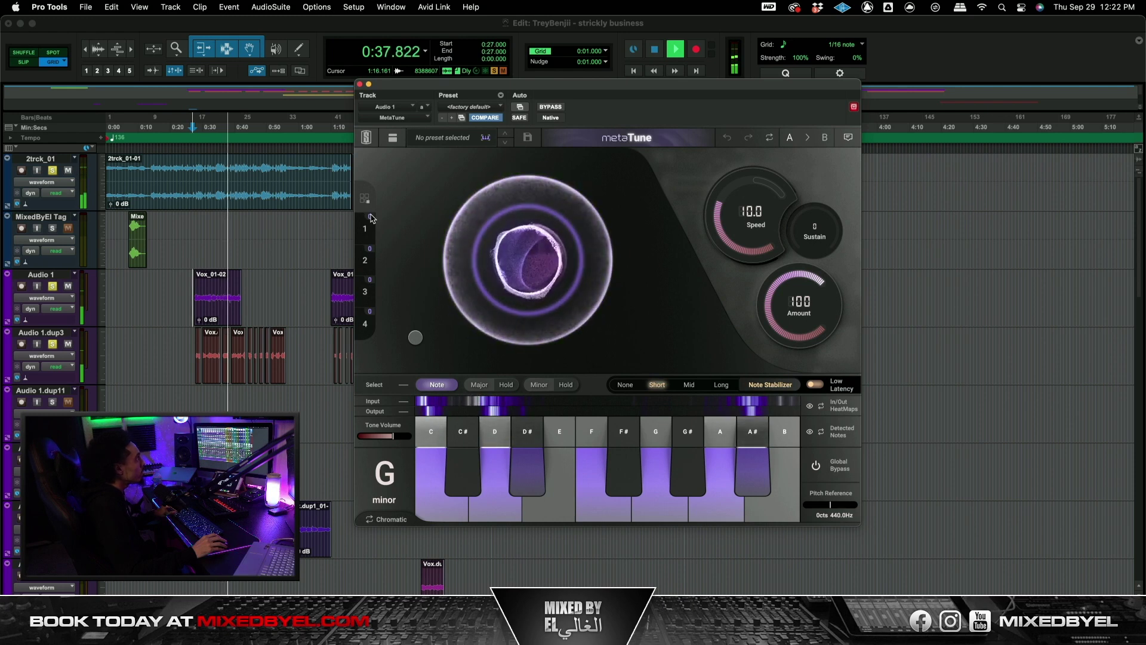
{"action": "key", "text": "space"}
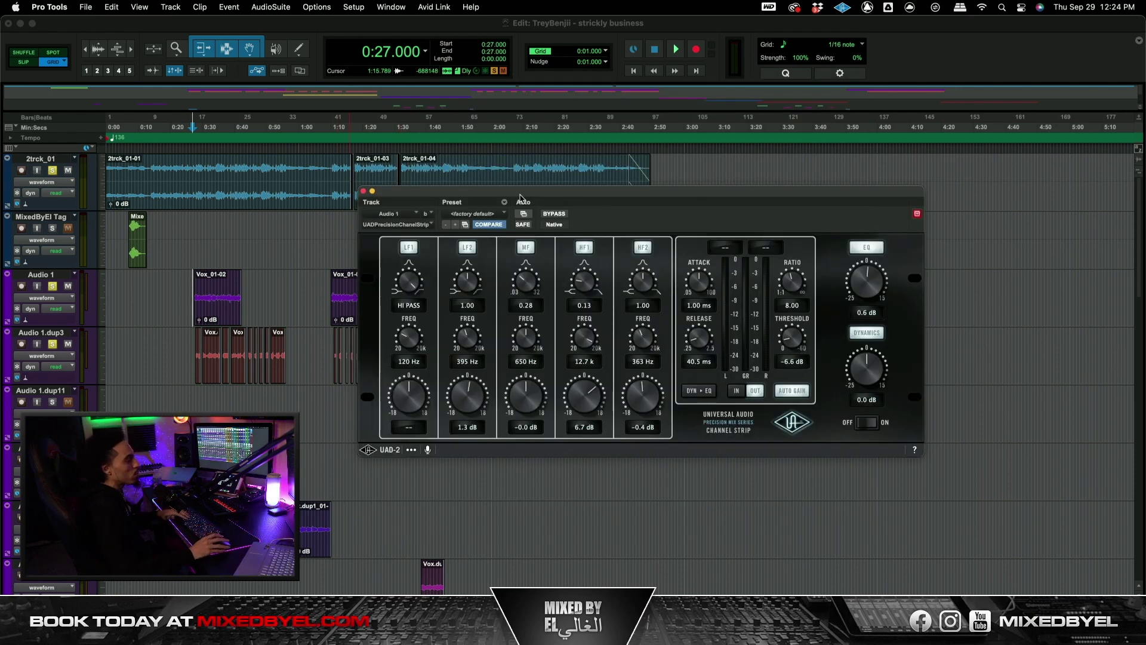
Nudge the UAD Precision Channel Strip window up-left and back right while reviewing its settings
{"action": "left_click_drag", "start_coordinate": [520, 198], "coordinate": [514, 193]}
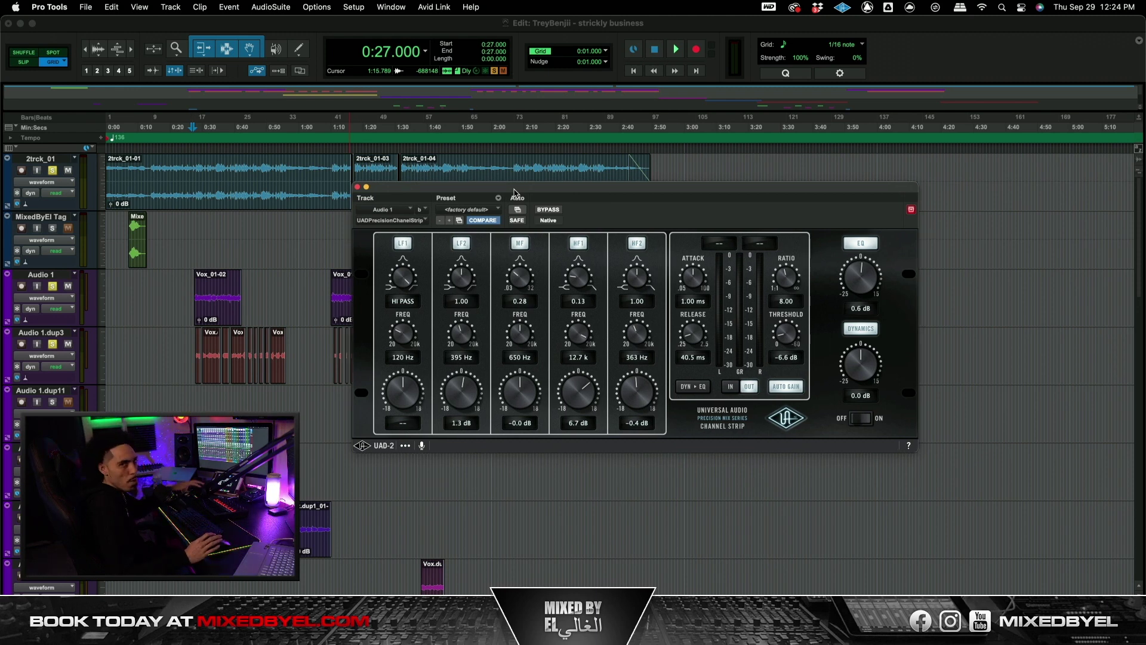
{"action": "left_click_drag", "start_coordinate": [514, 193], "coordinate": [518, 194]}
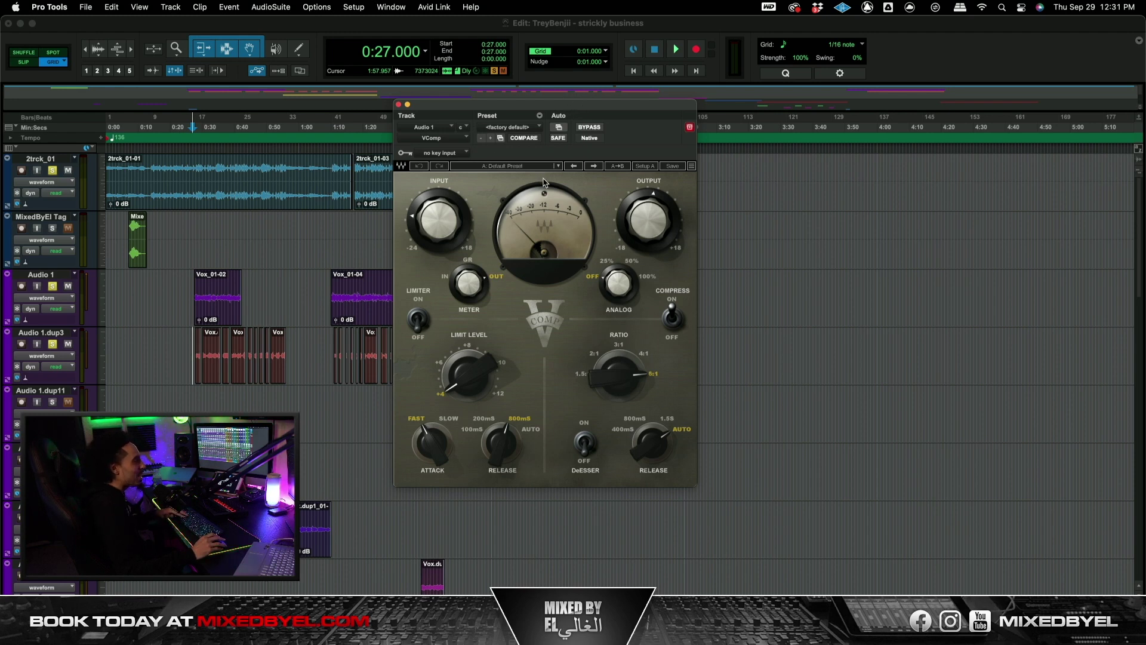
Check VComp's release setting, play and stop the vocal, then step to Scheps 73
{"action": "mouse_move", "coordinate": [445, 225]}
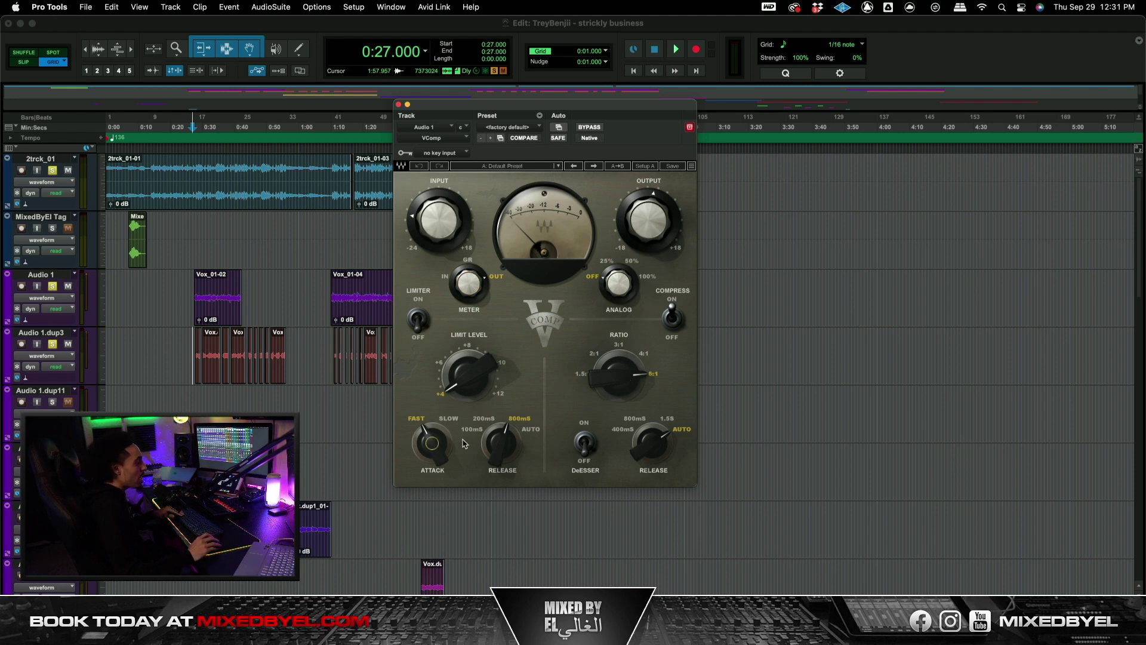
{"action": "left_click", "coordinate": [500, 444]}
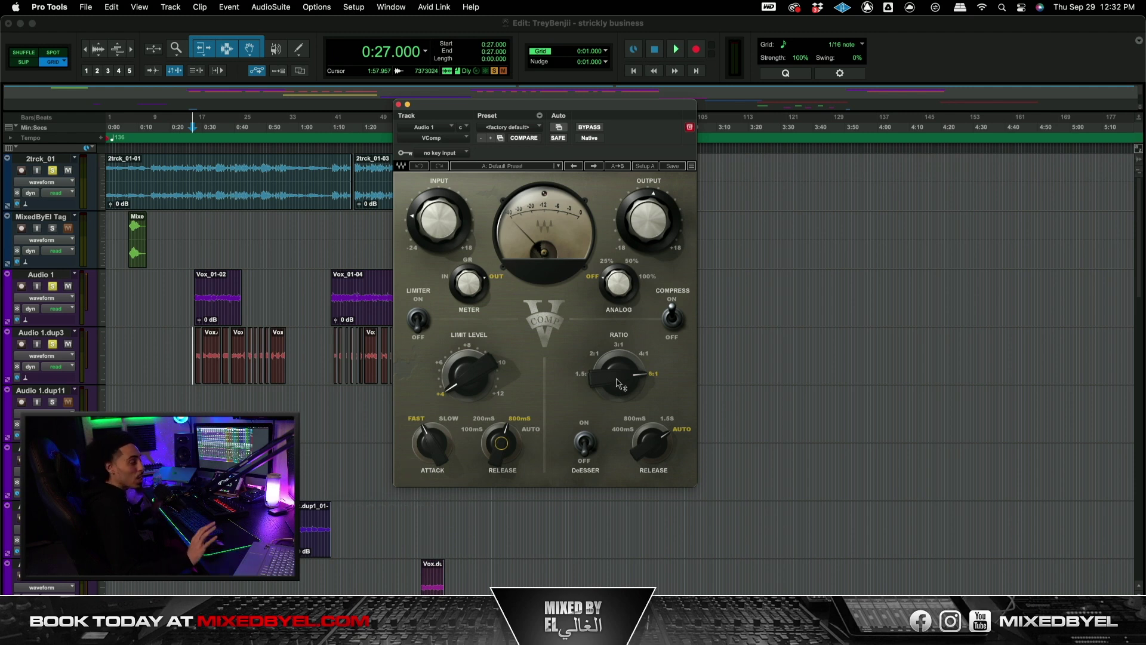
{"action": "key", "text": "space"}
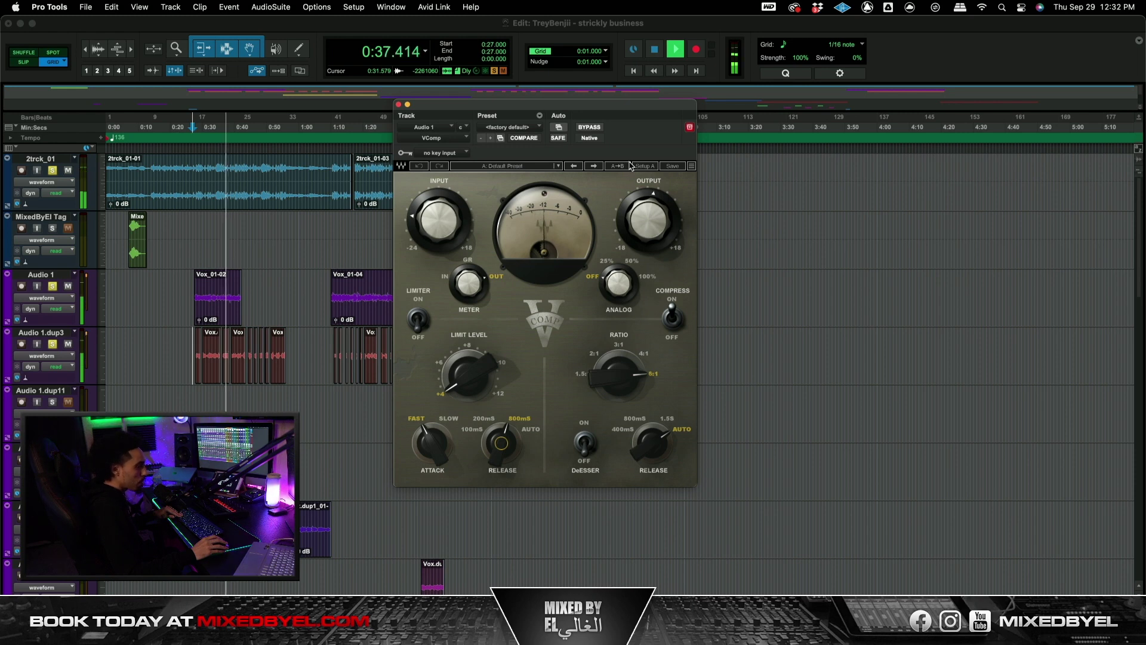
{"action": "key", "text": "space"}
{"action": "left_click", "coordinate": [463, 127]}
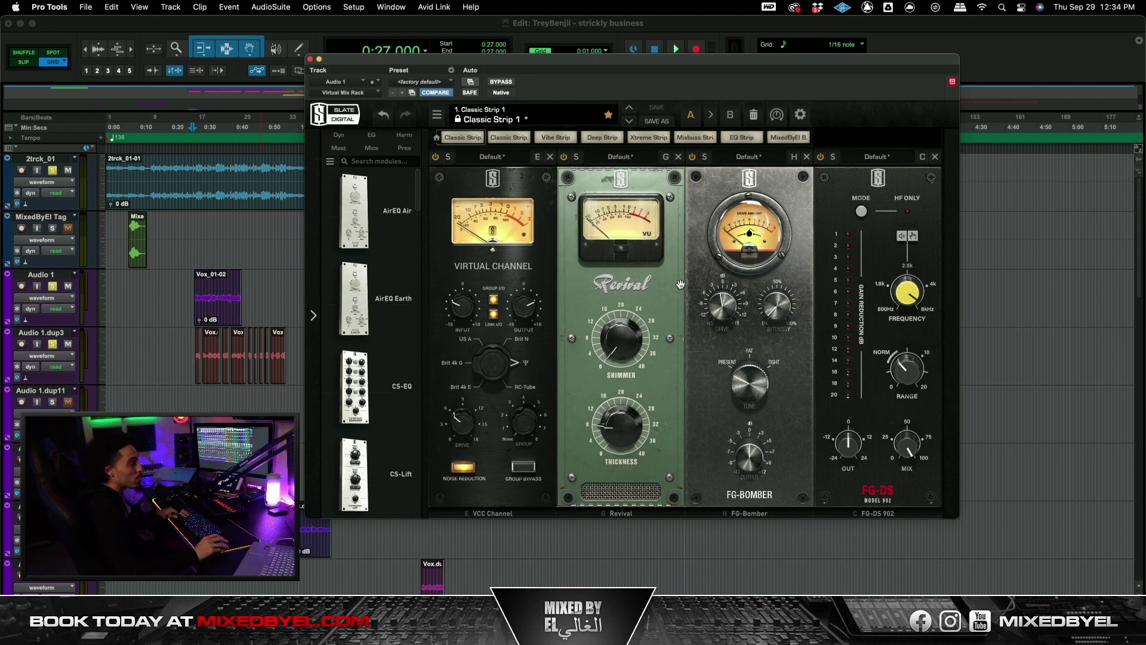
Move the Virtual Mix Rack window left and down to review its FG-DS module
{"action": "mouse_move", "coordinate": [754, 384]}
{"action": "mouse_move", "coordinate": [720, 309]}
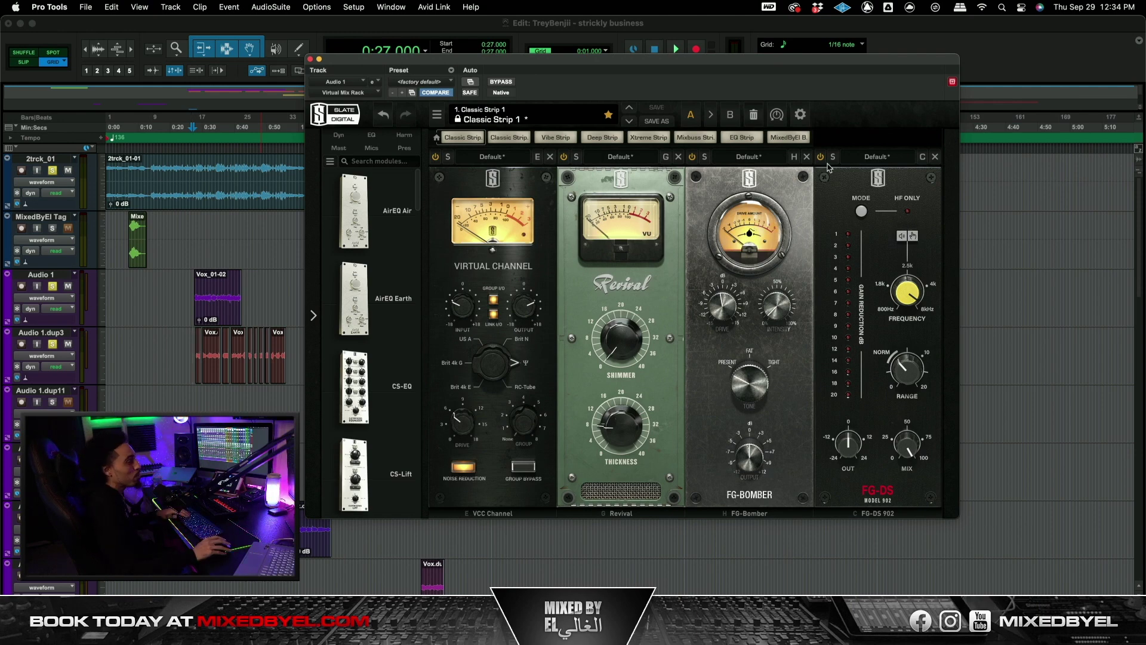
{"action": "left_click_drag", "start_coordinate": [808, 59], "coordinate": [767, 72]}
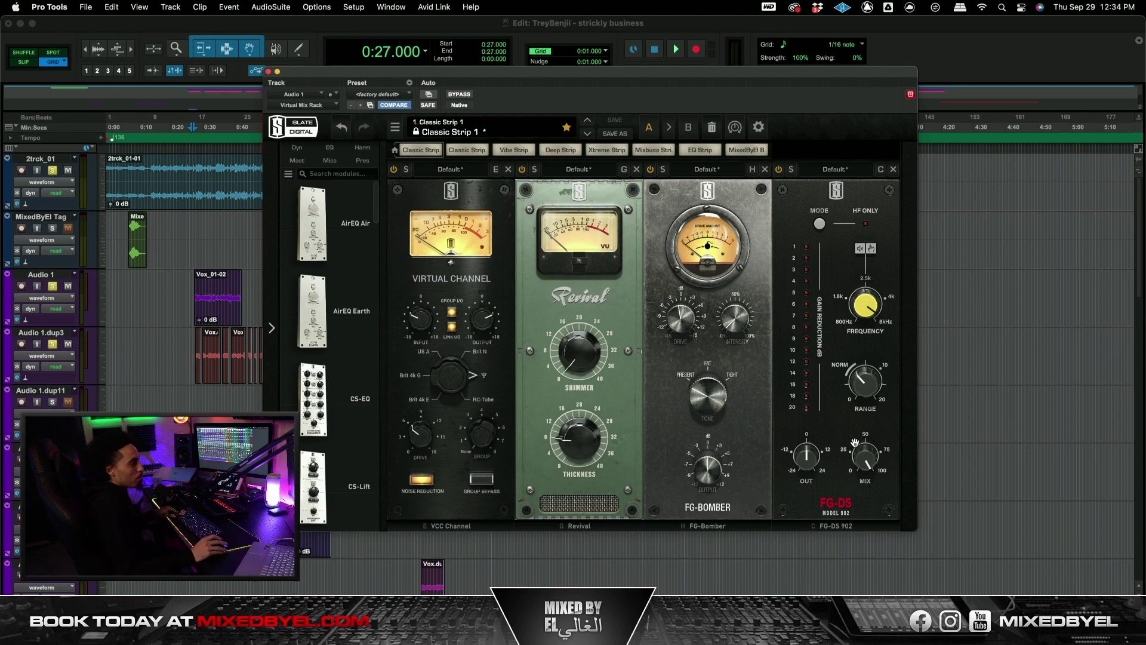
Close the Virtual Mix Rack window, then play and stop the session from 0:27
{"action": "left_click", "coordinate": [268, 71]}
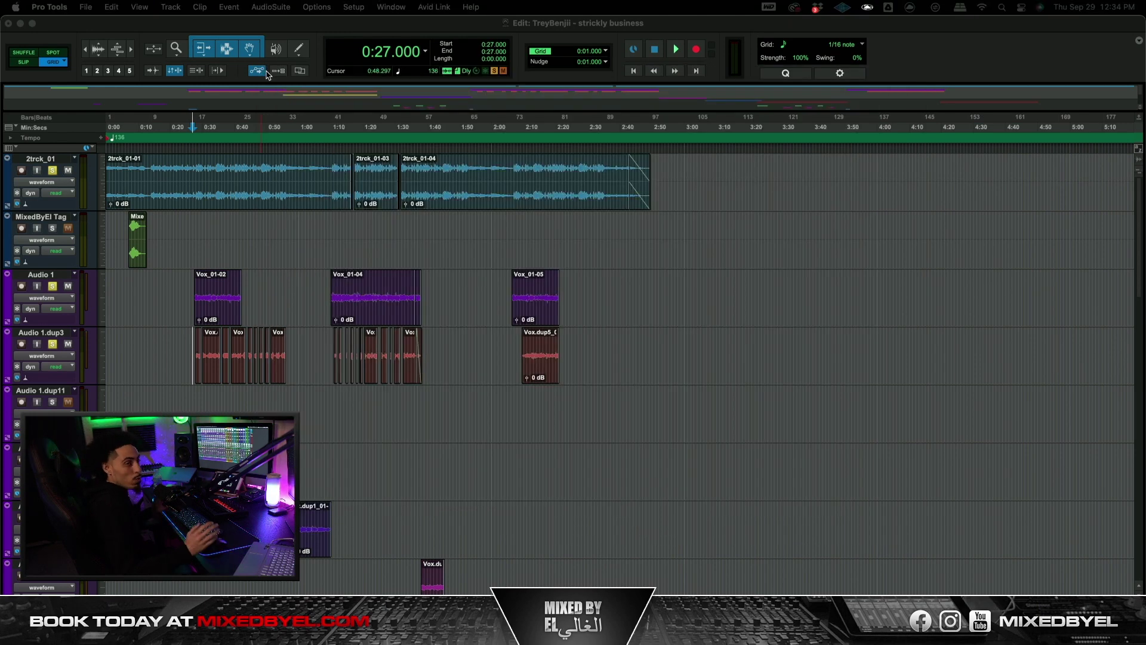
{"action": "key", "text": "space"}
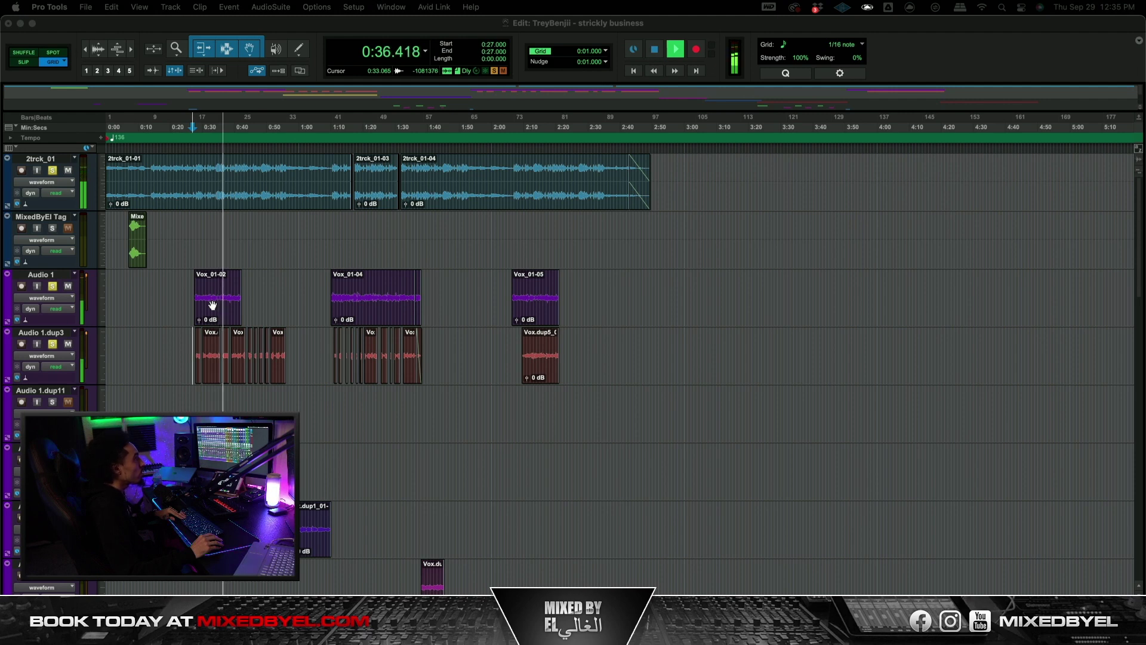
{"action": "key", "text": "space"}
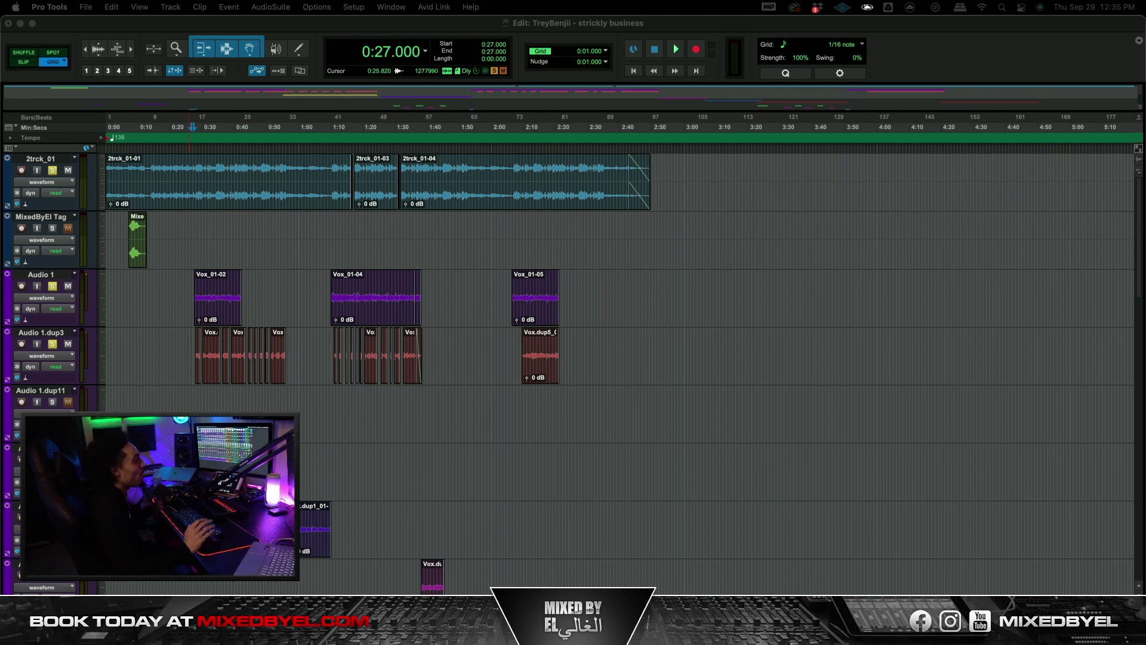
Show the Waves C4 plug-in window with its Pop vocal setting on Clarity
{"action": "key", "text": "ctrl+alt+super+w"}
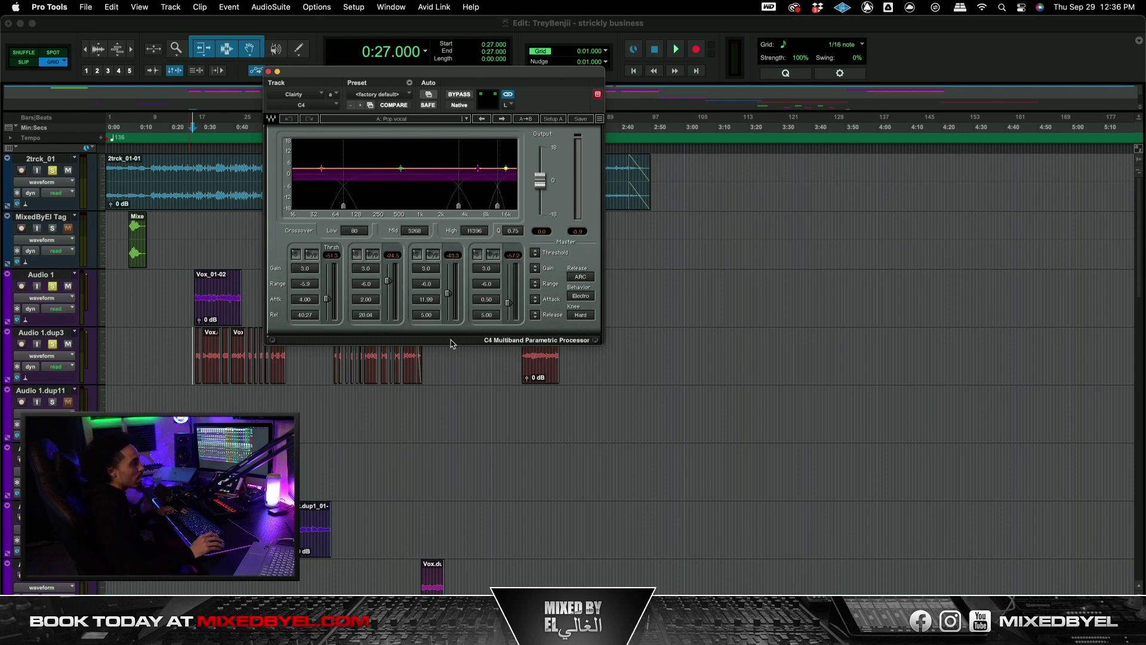
Switch to the CLA-2A compressor on the vocal, then play and stop at 0:27
{"action": "left_click", "coordinate": [330, 94]}
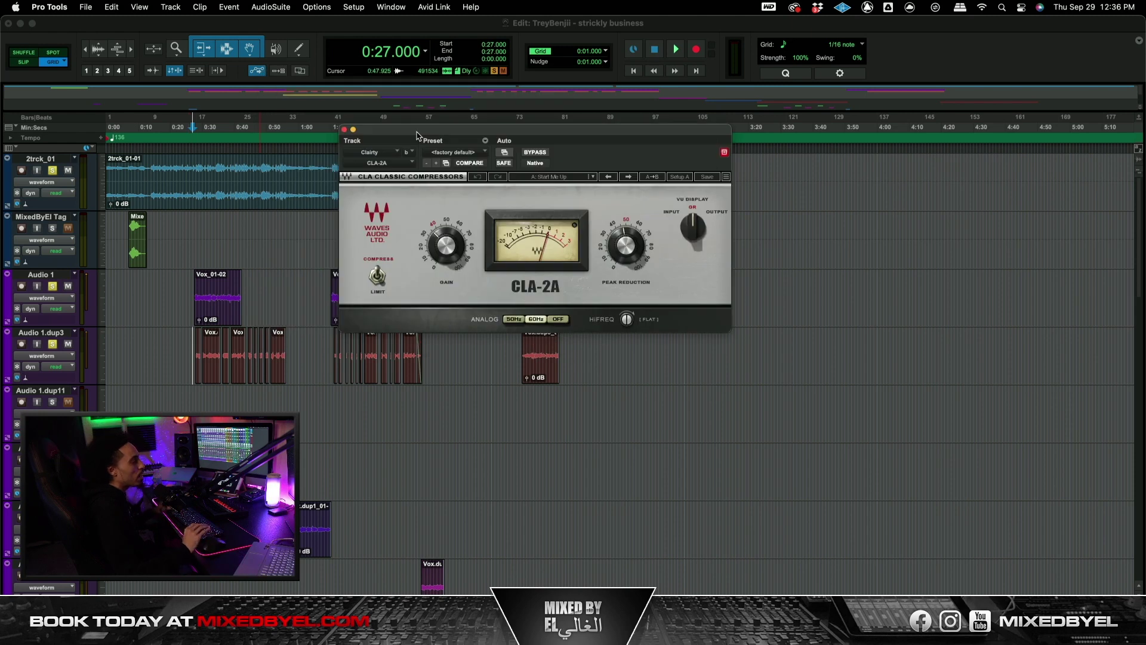
{"action": "mouse_move", "coordinate": [446, 248]}
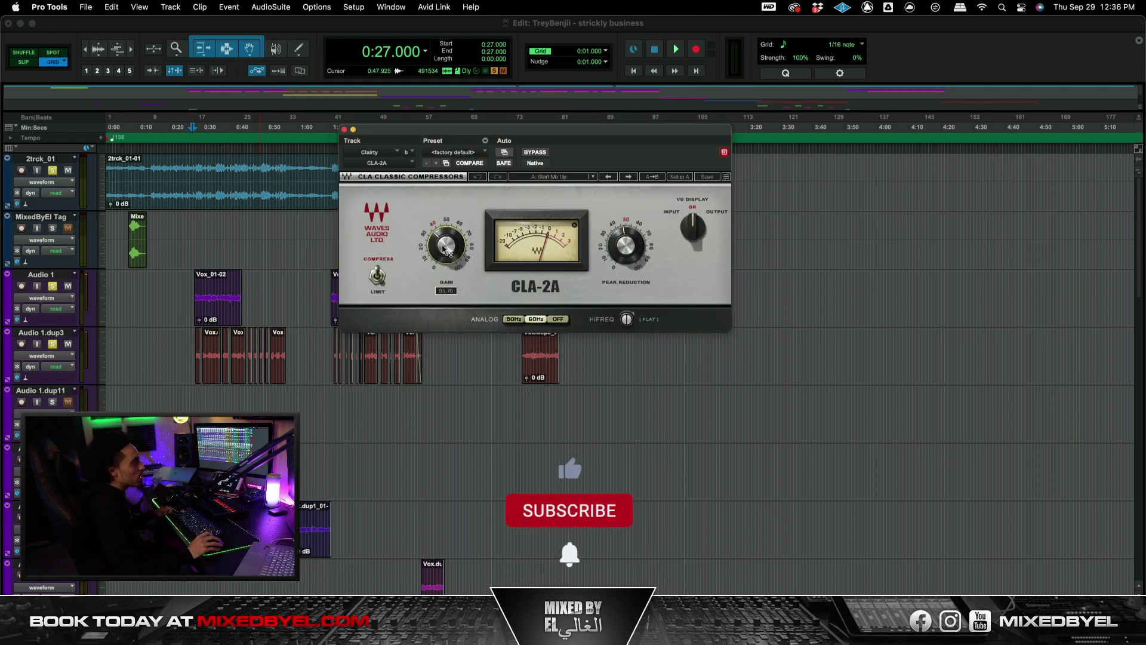
{"action": "mouse_move", "coordinate": [626, 250]}
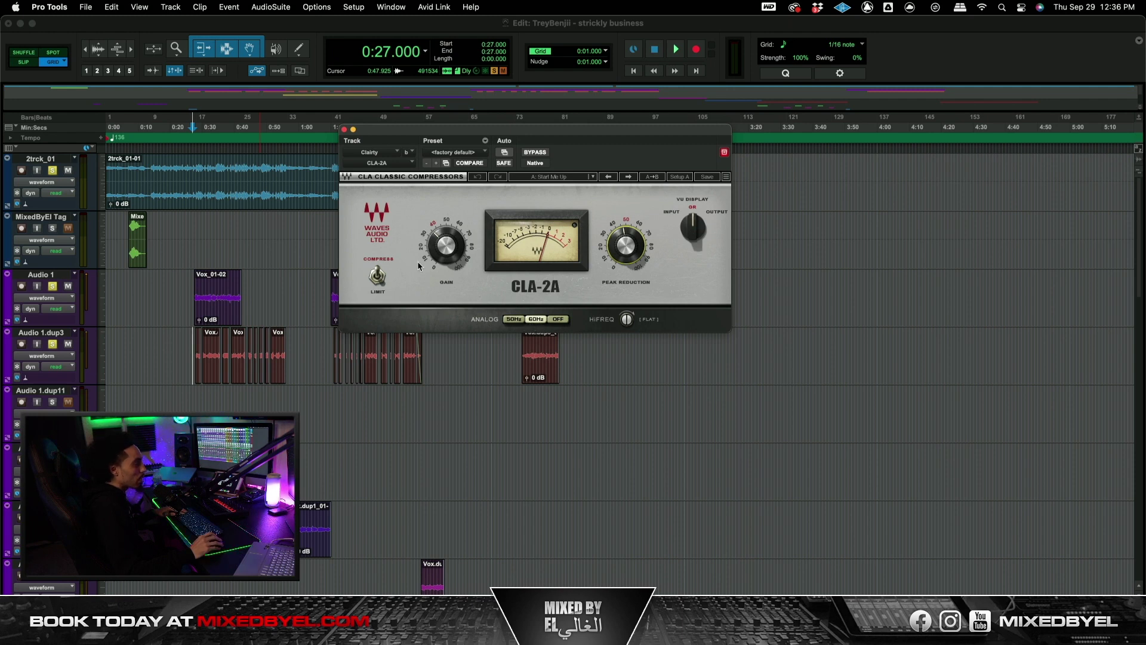
{"action": "key", "text": "space"}
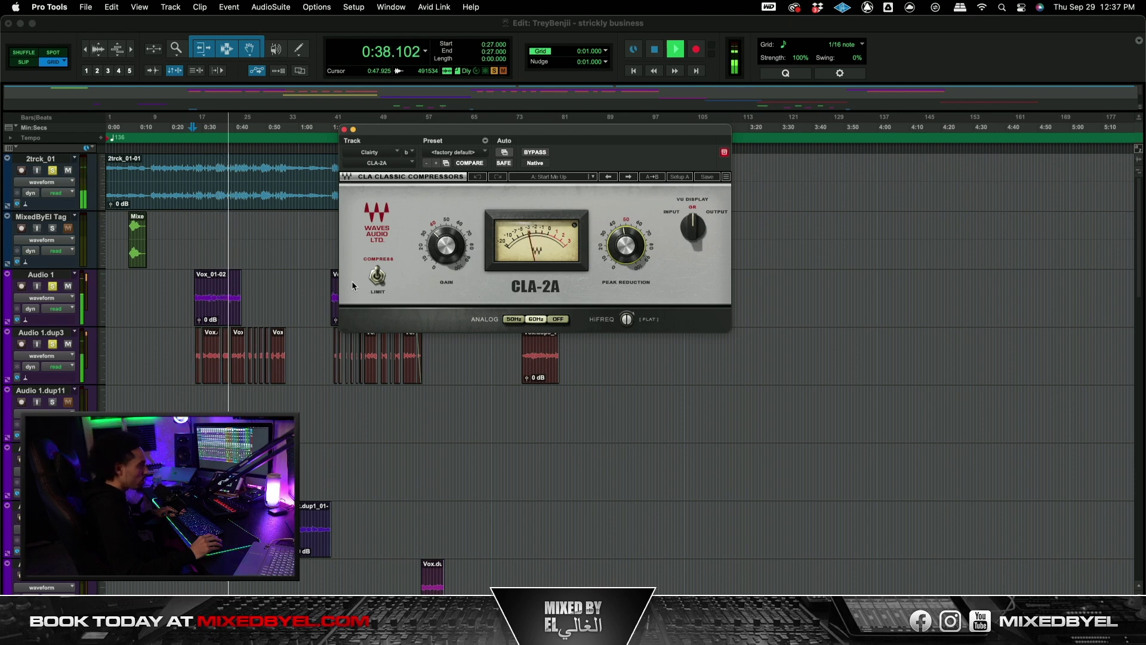
{"action": "key", "text": "space"}
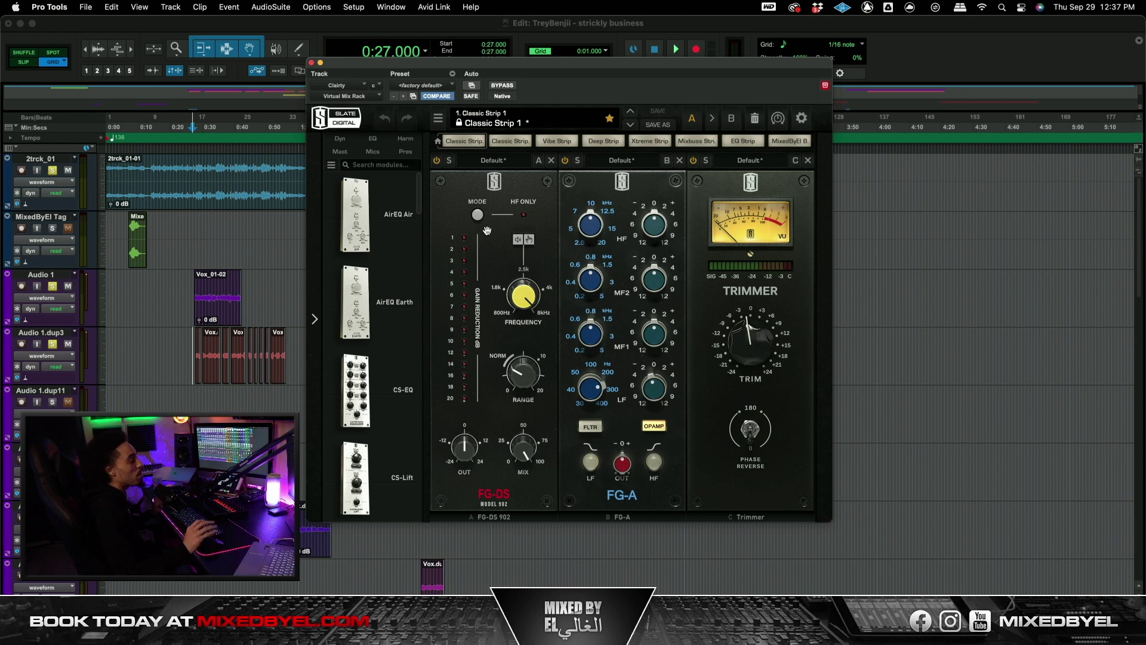
Shift the Slate Virtual Mix Rack window slightly lower and left
{"action": "mouse_move", "coordinate": [526, 297]}
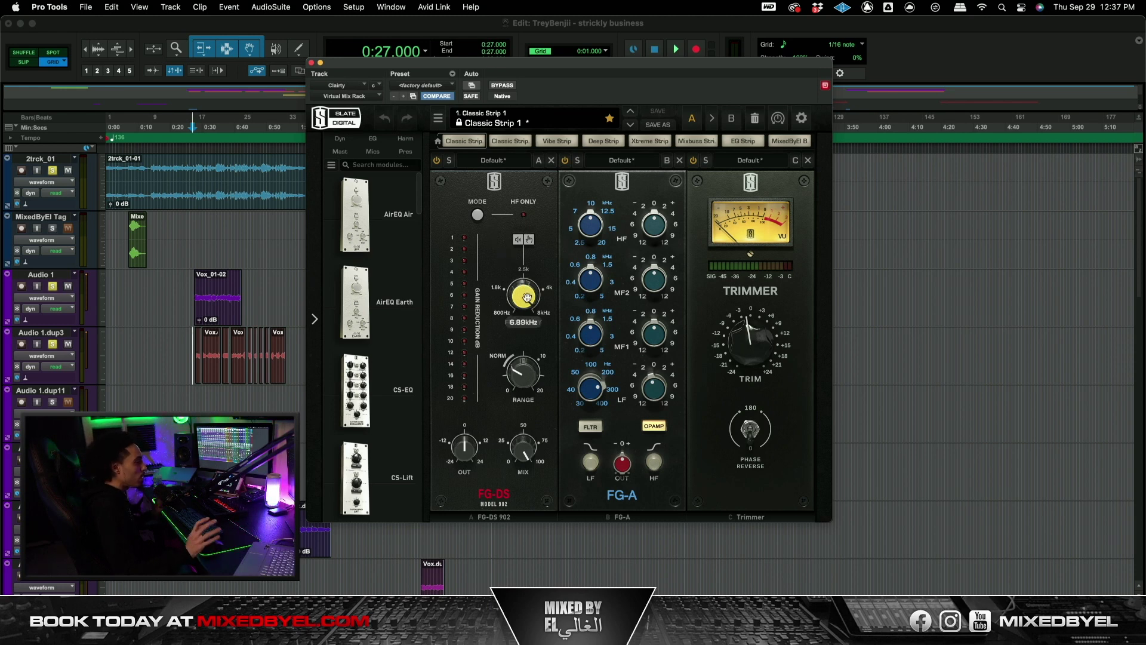
{"action": "mouse_move", "coordinate": [524, 376]}
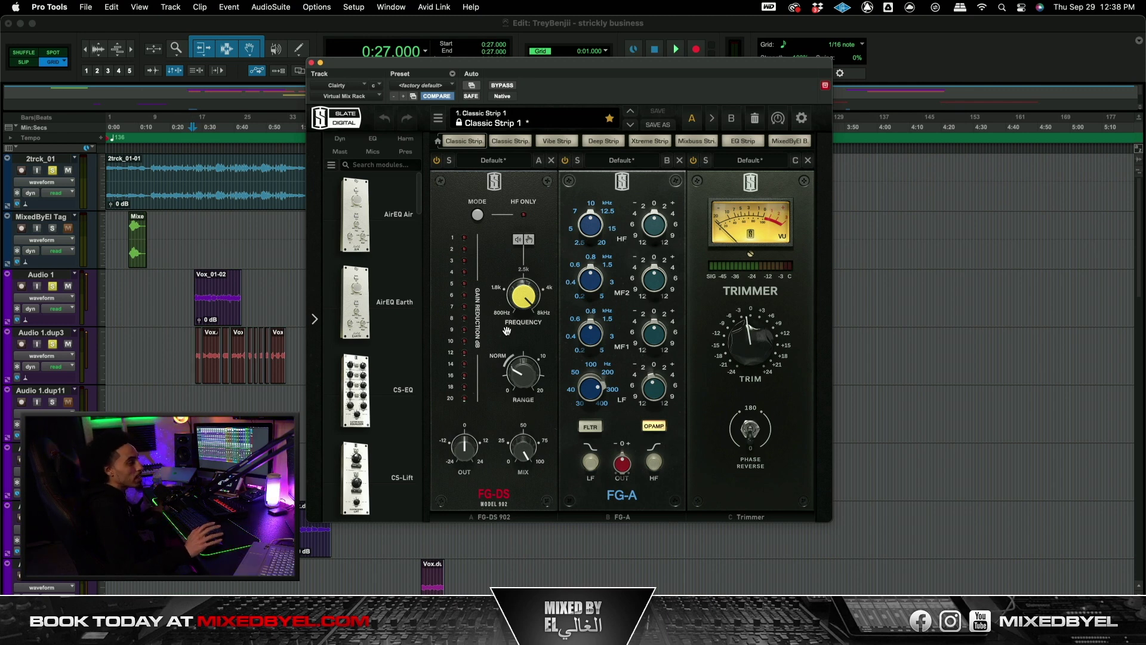
{"action": "left_click_drag", "start_coordinate": [670, 68], "coordinate": [643, 93]}
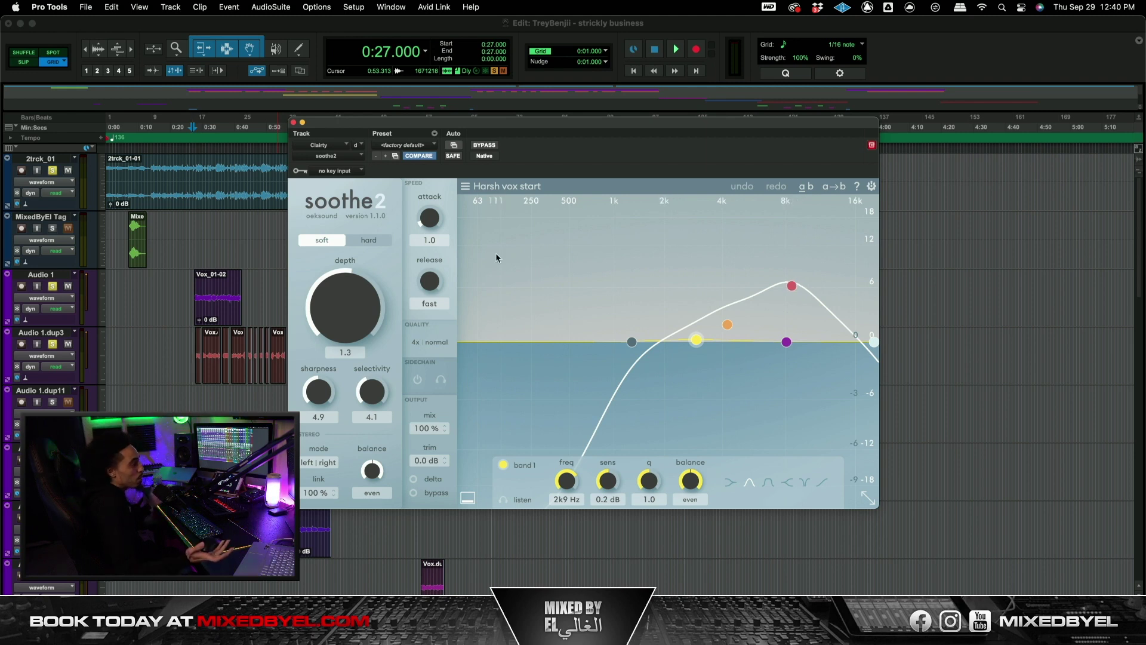
{"action": "key", "text": "space"}
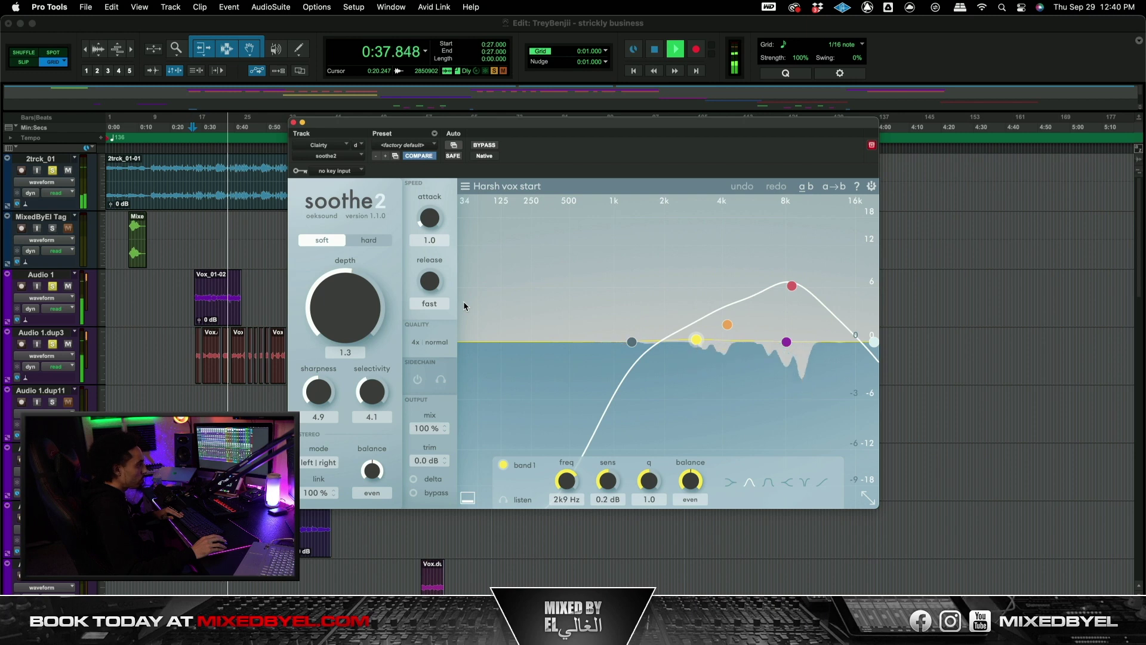
{"action": "key", "text": "space"}
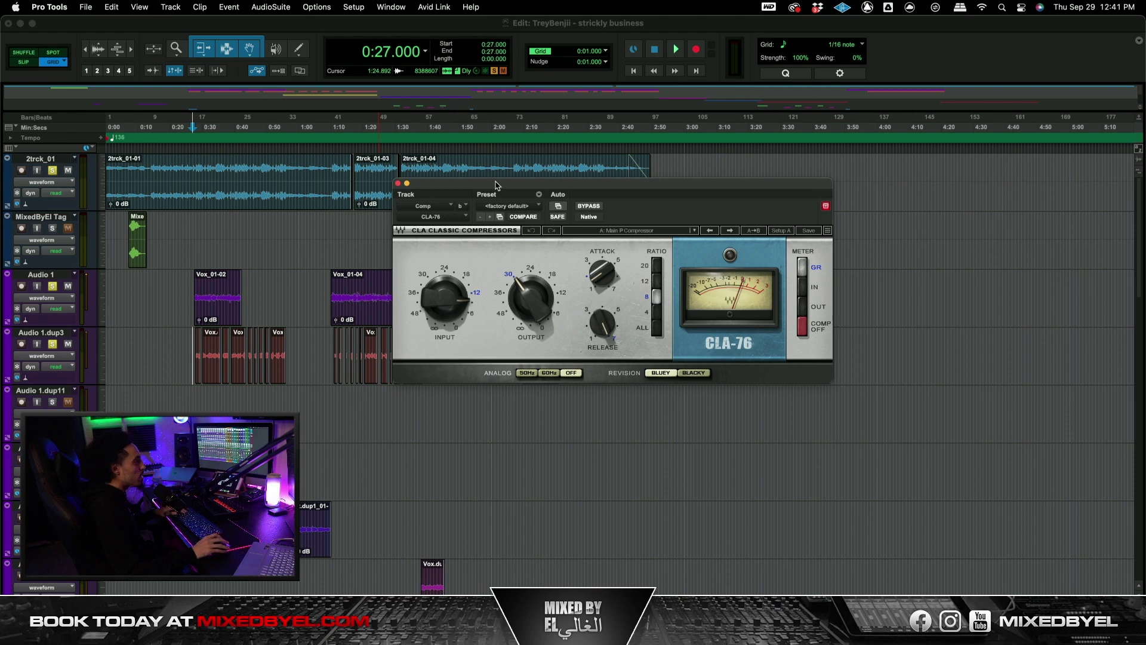
Nudge the CLA-76 and Doubler plug-in windows slightly to the left
{"action": "left_click_drag", "start_coordinate": [496, 186], "coordinate": [478, 184]}
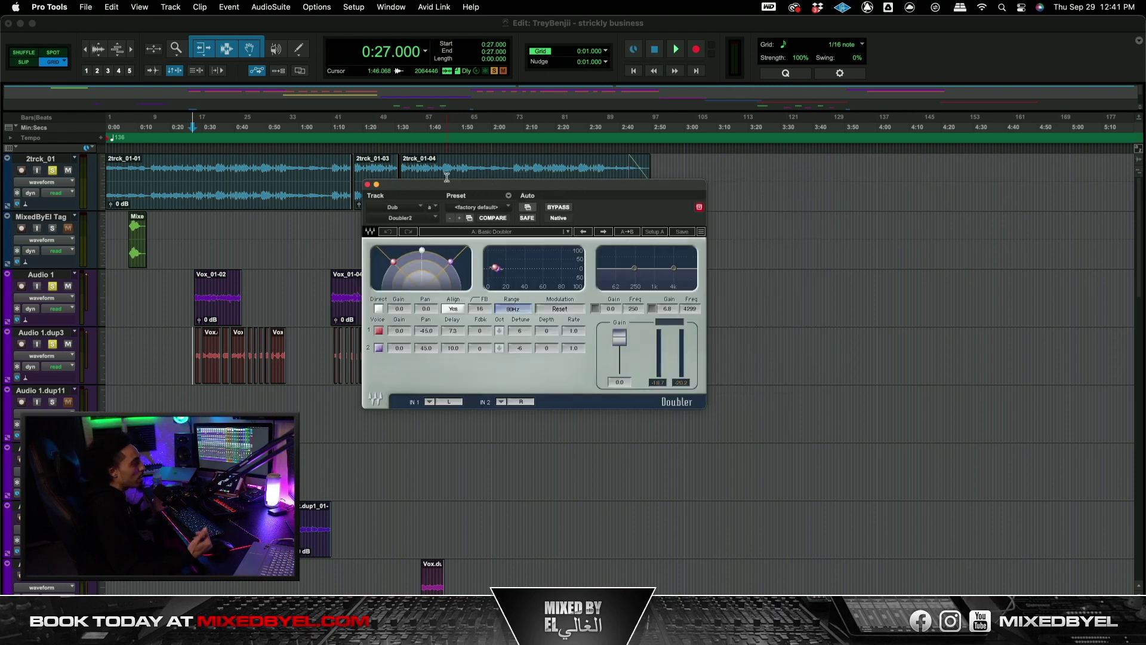
{"action": "left_click_drag", "start_coordinate": [443, 187], "coordinate": [428, 191]}
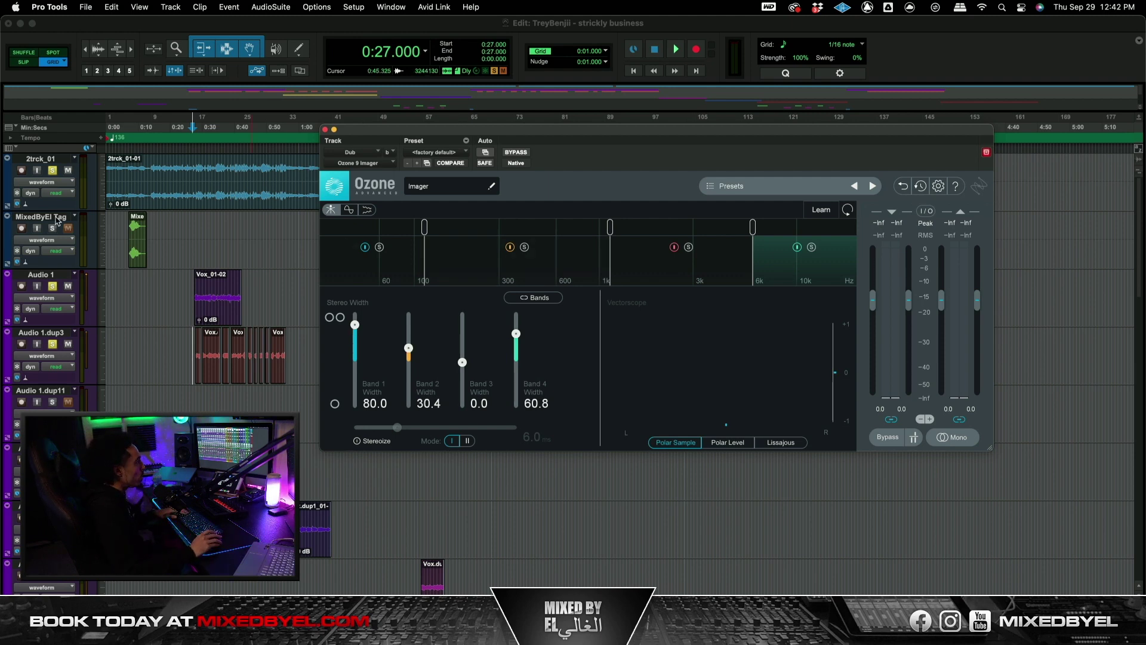
{"action": "key", "text": "space"}
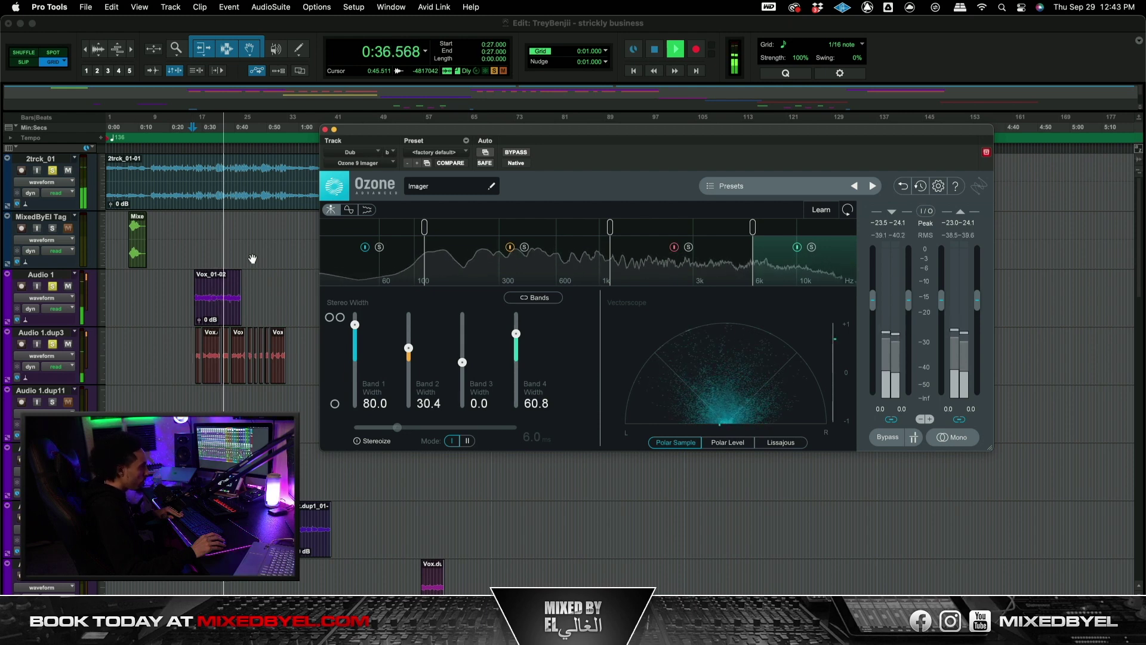
{"action": "key", "text": "space"}
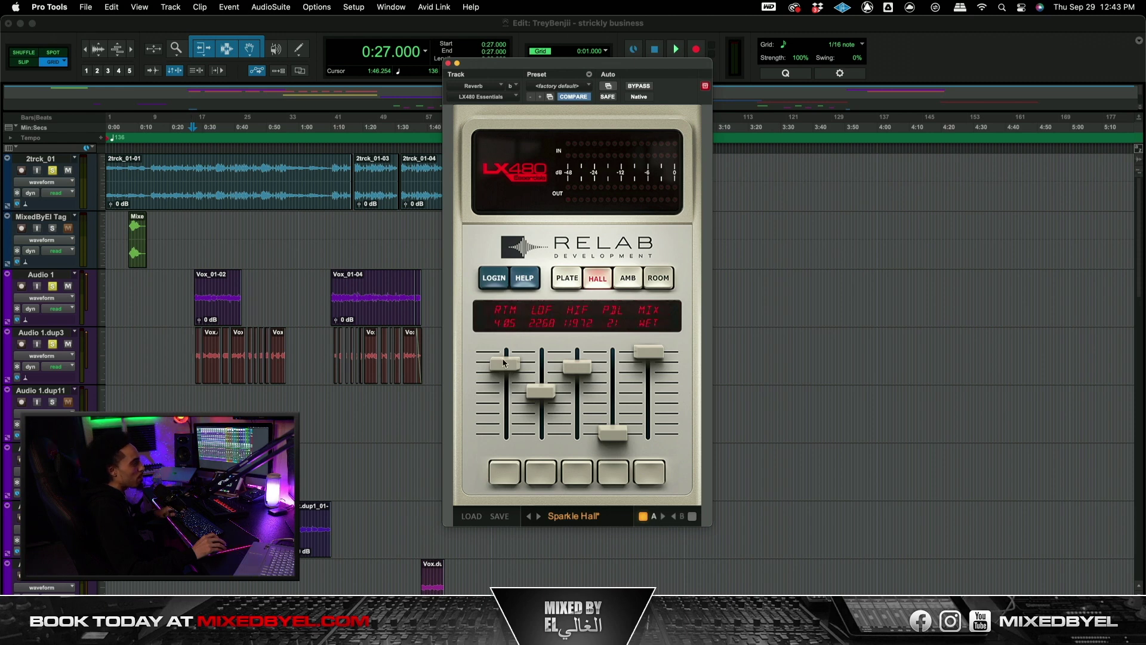
Reveal the LX480 reverb's low-frequency value of 2268 Hz
{"action": "left_click", "coordinate": [548, 394]}
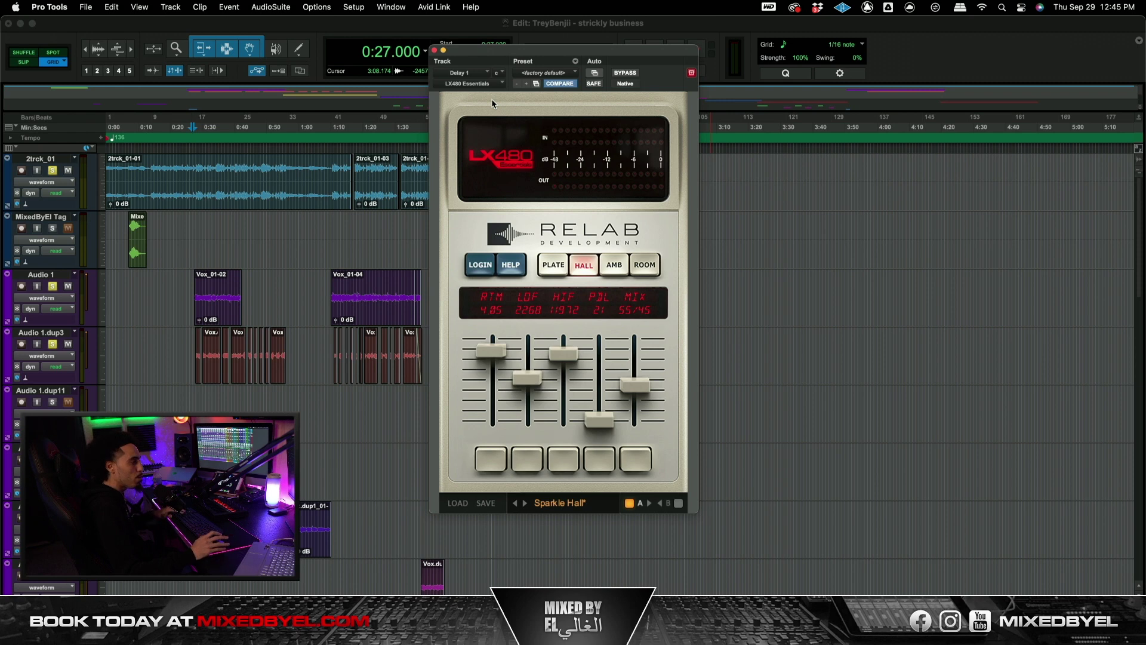
Close the LX480 reverb window to return to the Edit window
{"action": "left_click", "coordinate": [434, 50]}
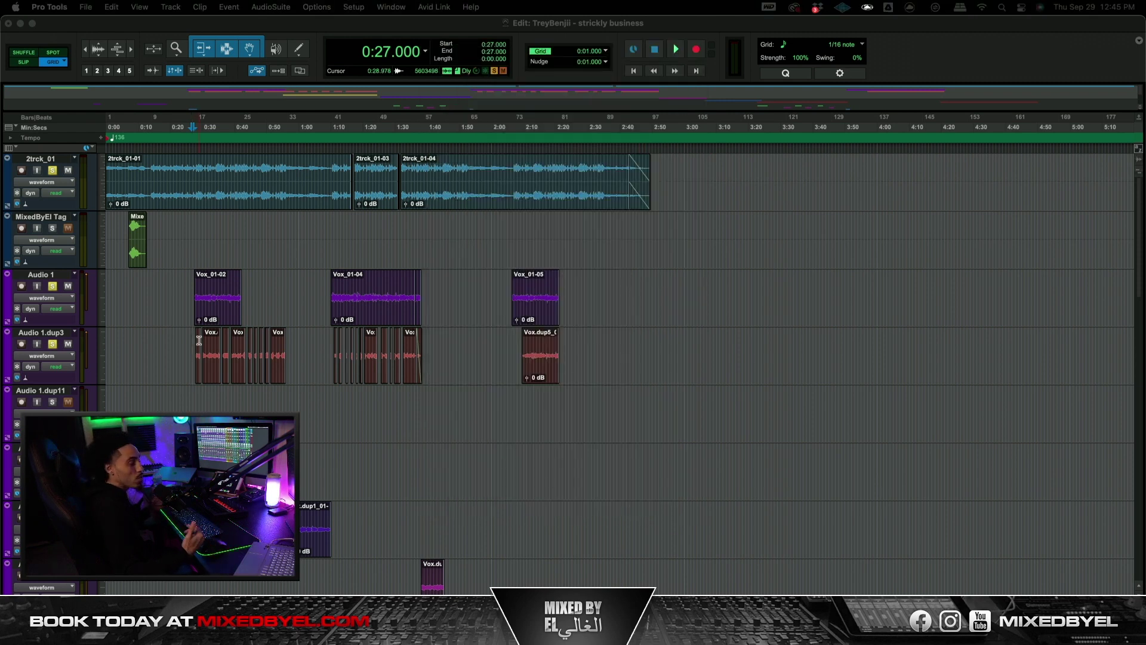
Start playback from 0:27.000 to hear the vocals through the full chain
{"action": "key", "text": "space"}
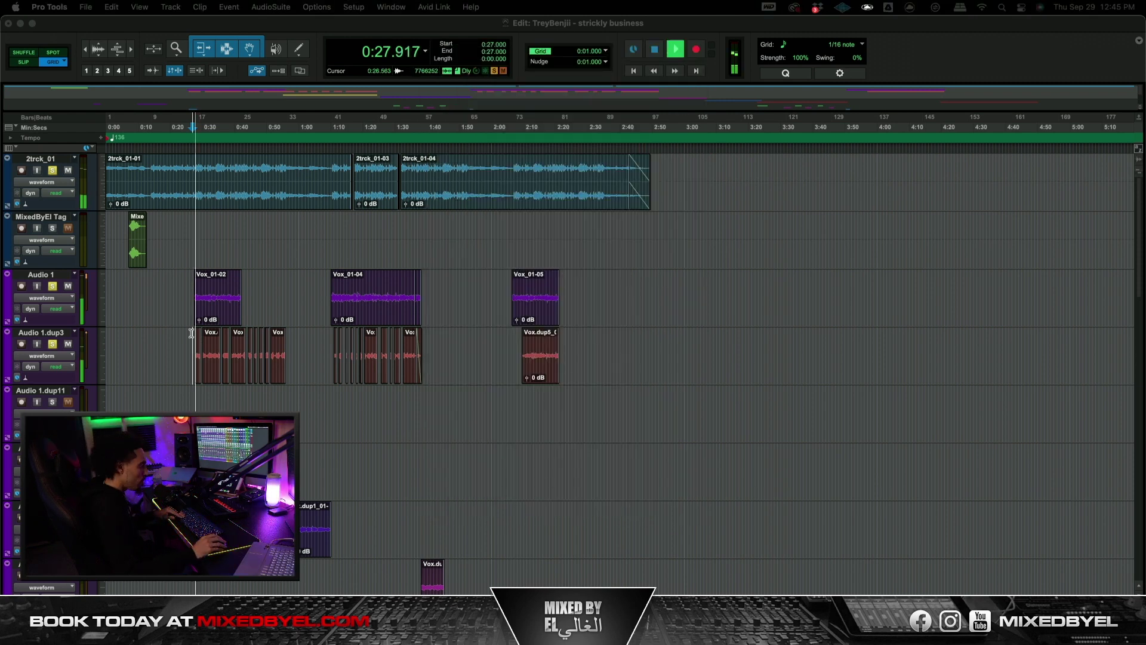